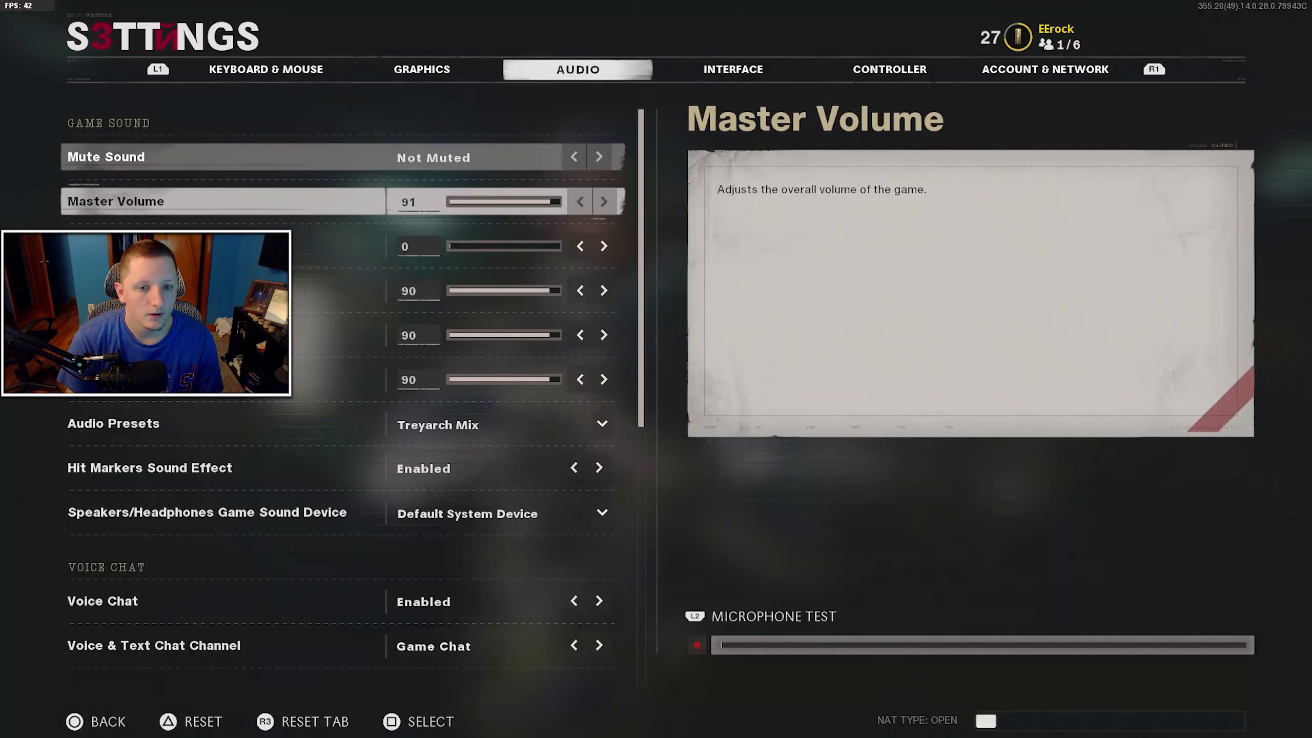
- Open the game settings, briefly muting and then unmuting the game sound
key(Up)
key(Right)
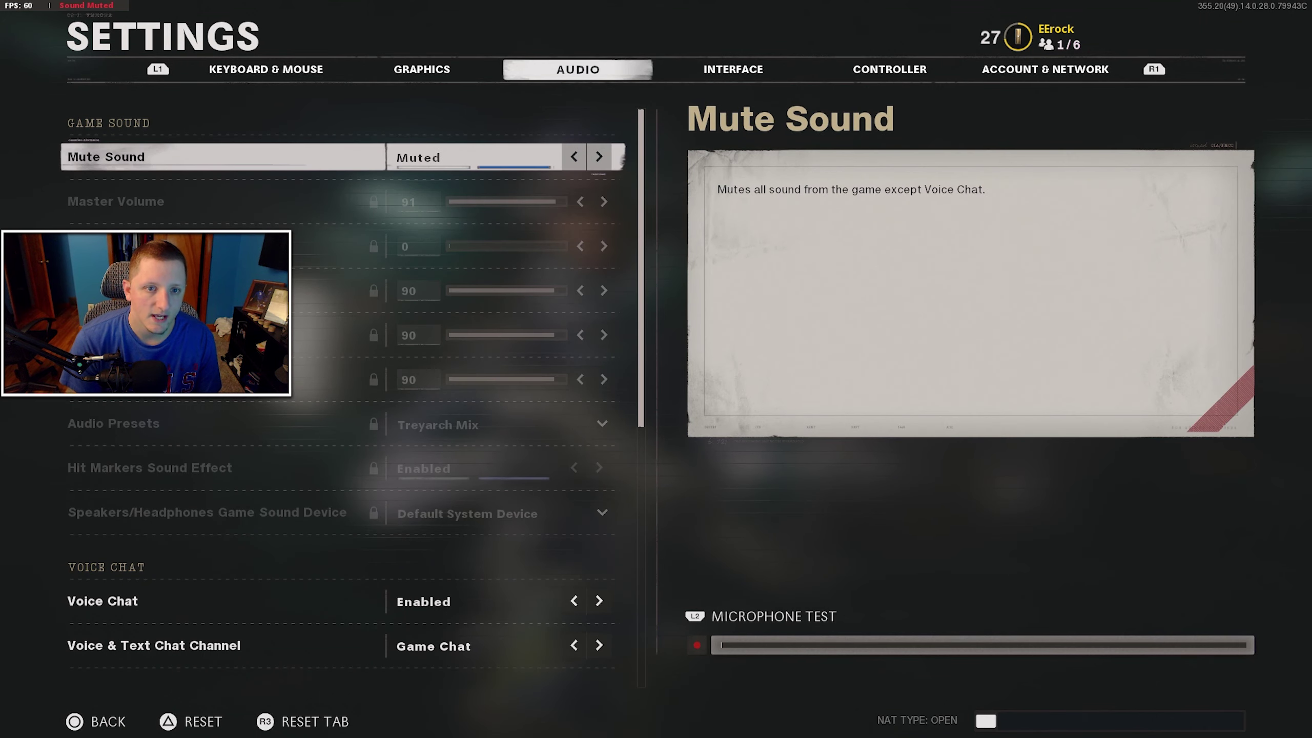
key(Left)
- Switch through the settings categories to Graphics, where Display Mode shows Windowed (Fullscreen)
key(e)
key(q)
key(q)
key(q)
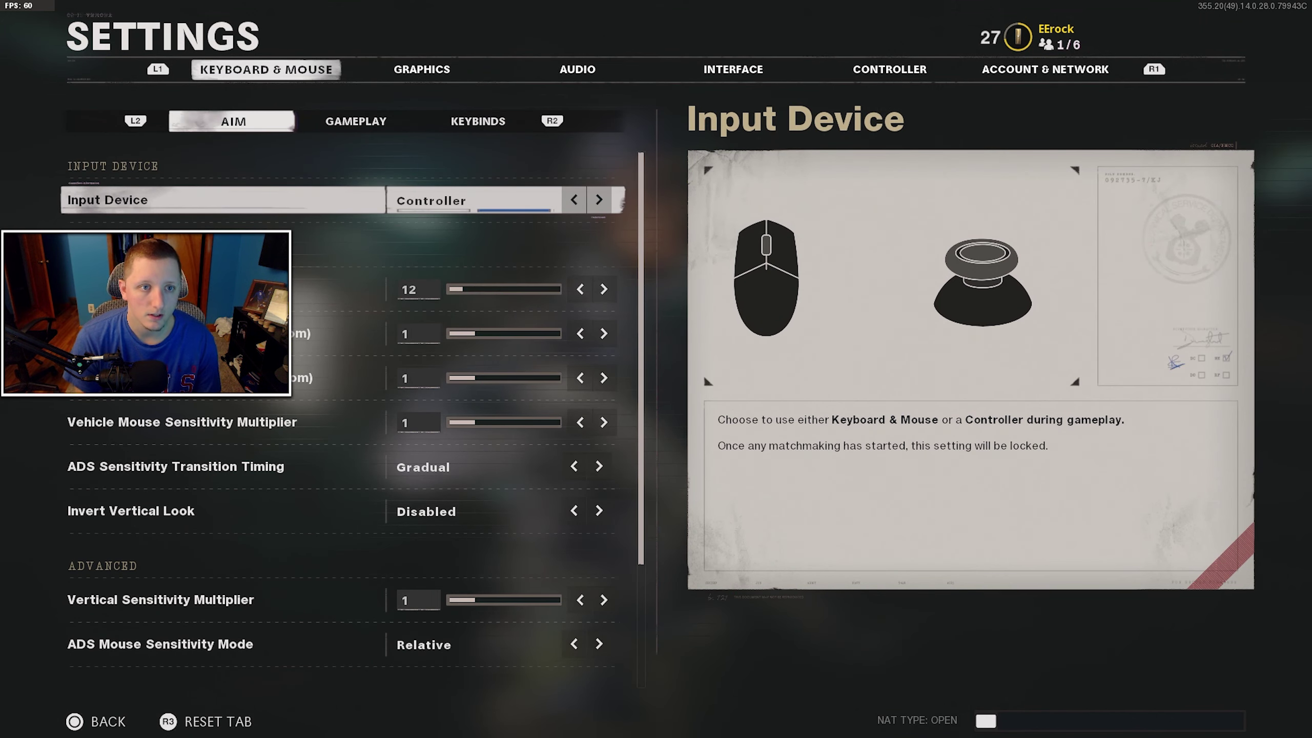
key(e)
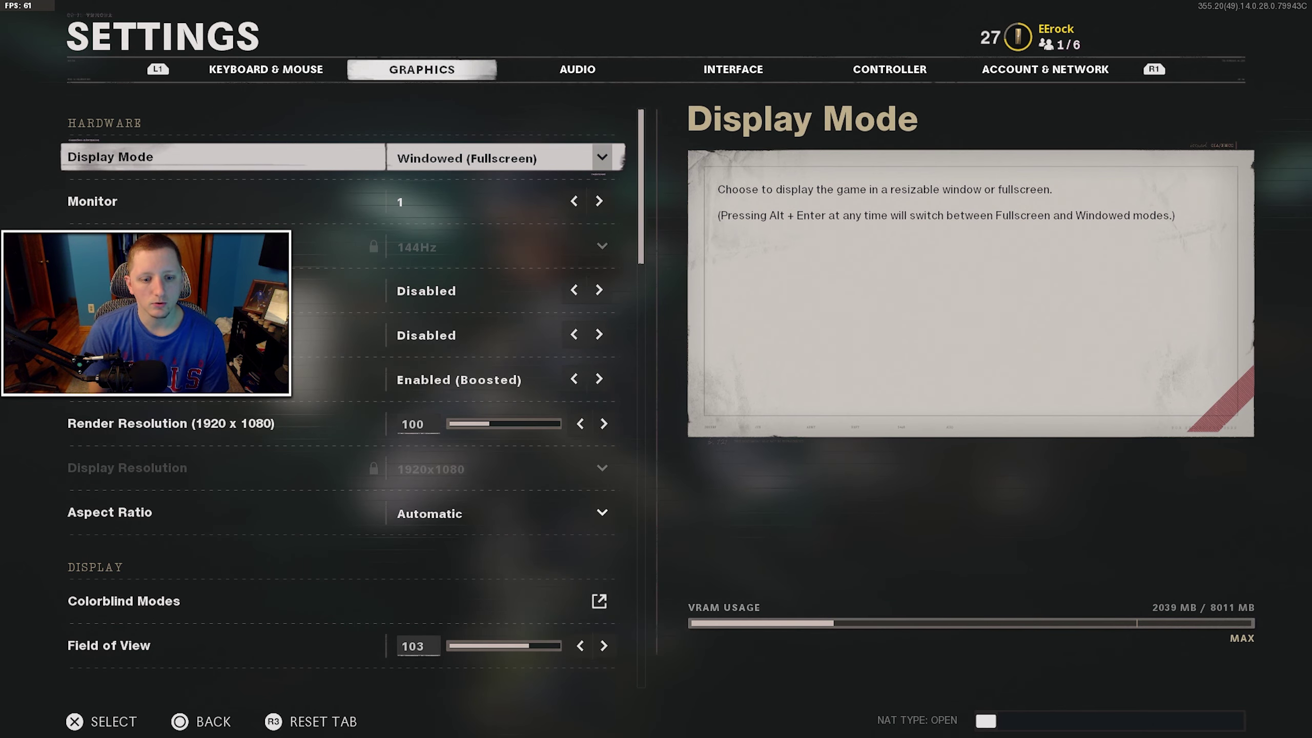
- Review the graphics options down to ADS Field of View, then move to Controller settings
key(Down)
key(Down)
key(Down)
key(Down)
key(Down)
key(Down)
key(Down)
key(Down)
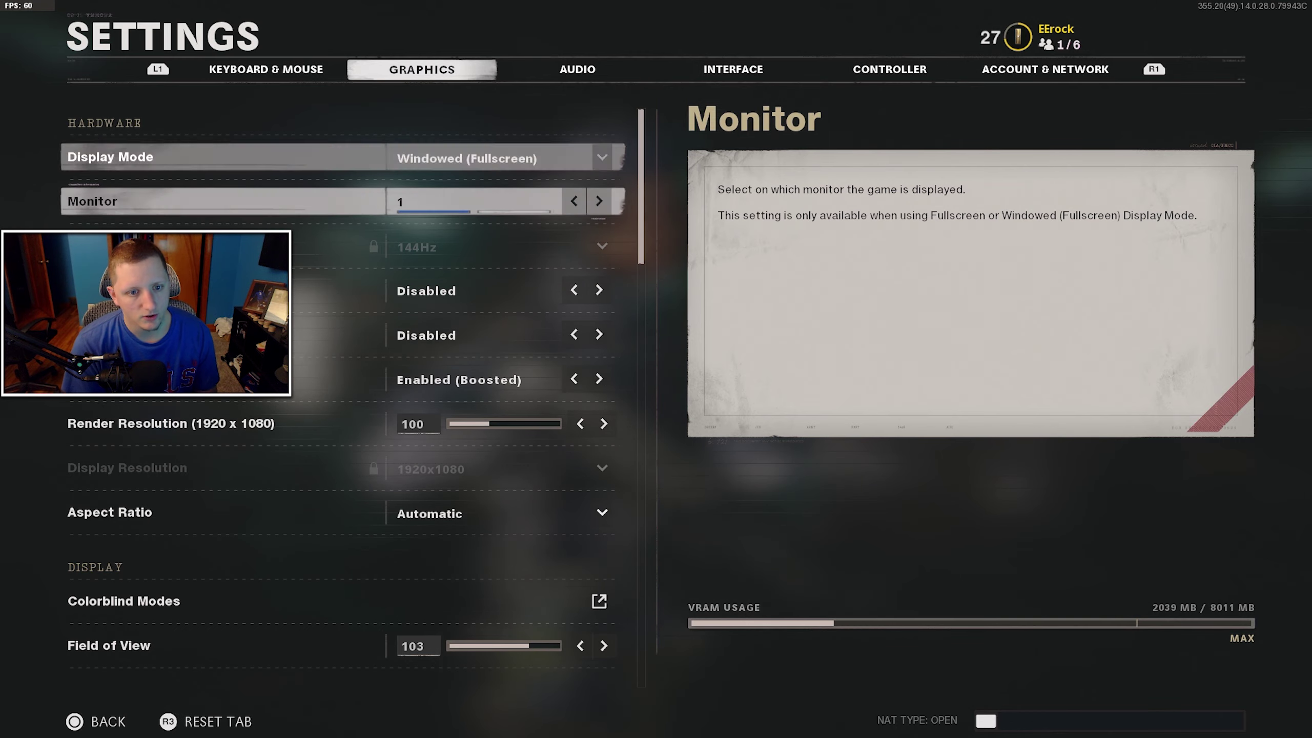
key(Down)
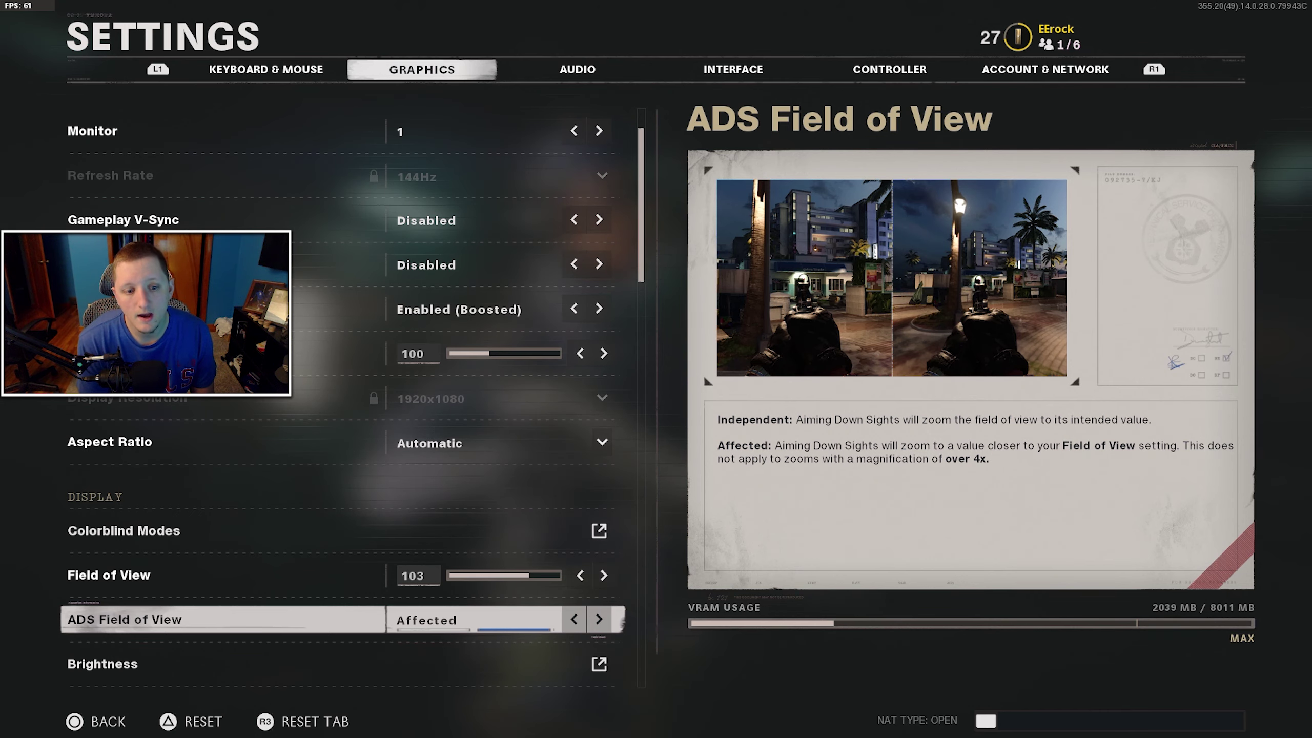
key(e)
key(e)
key(e)
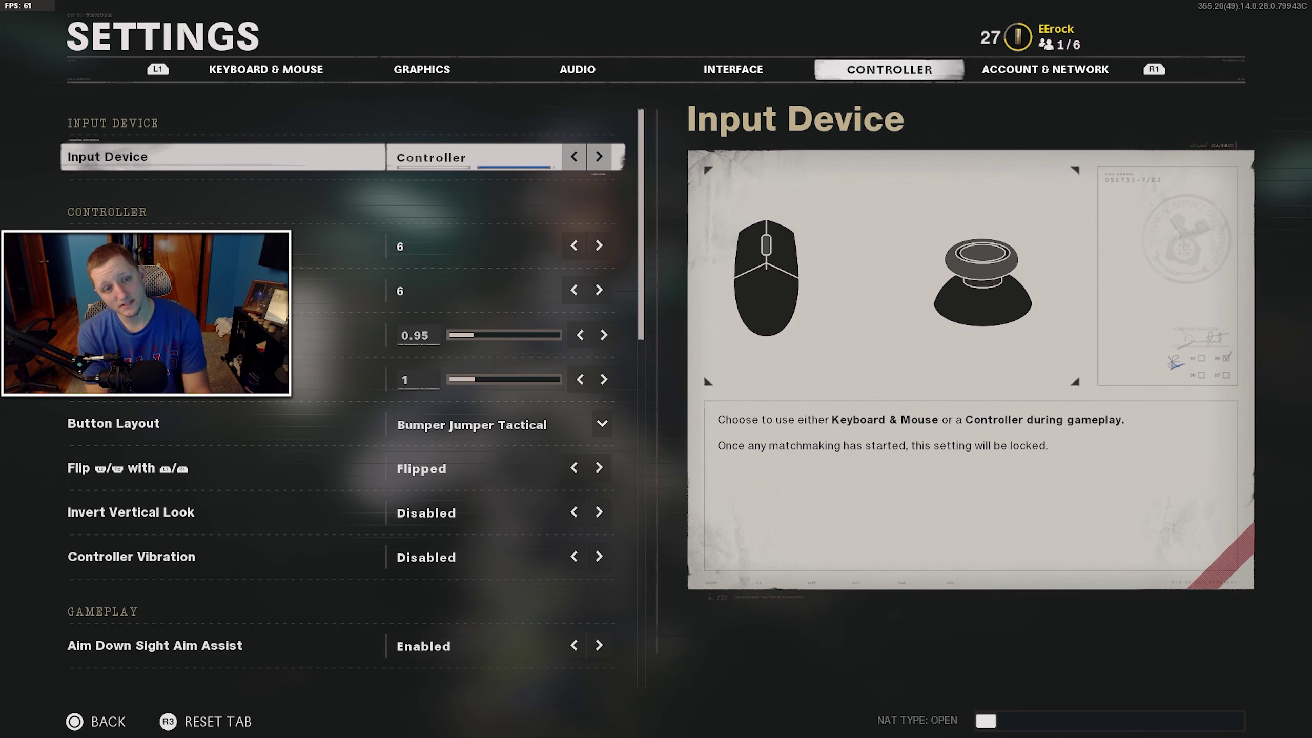
key(Down)
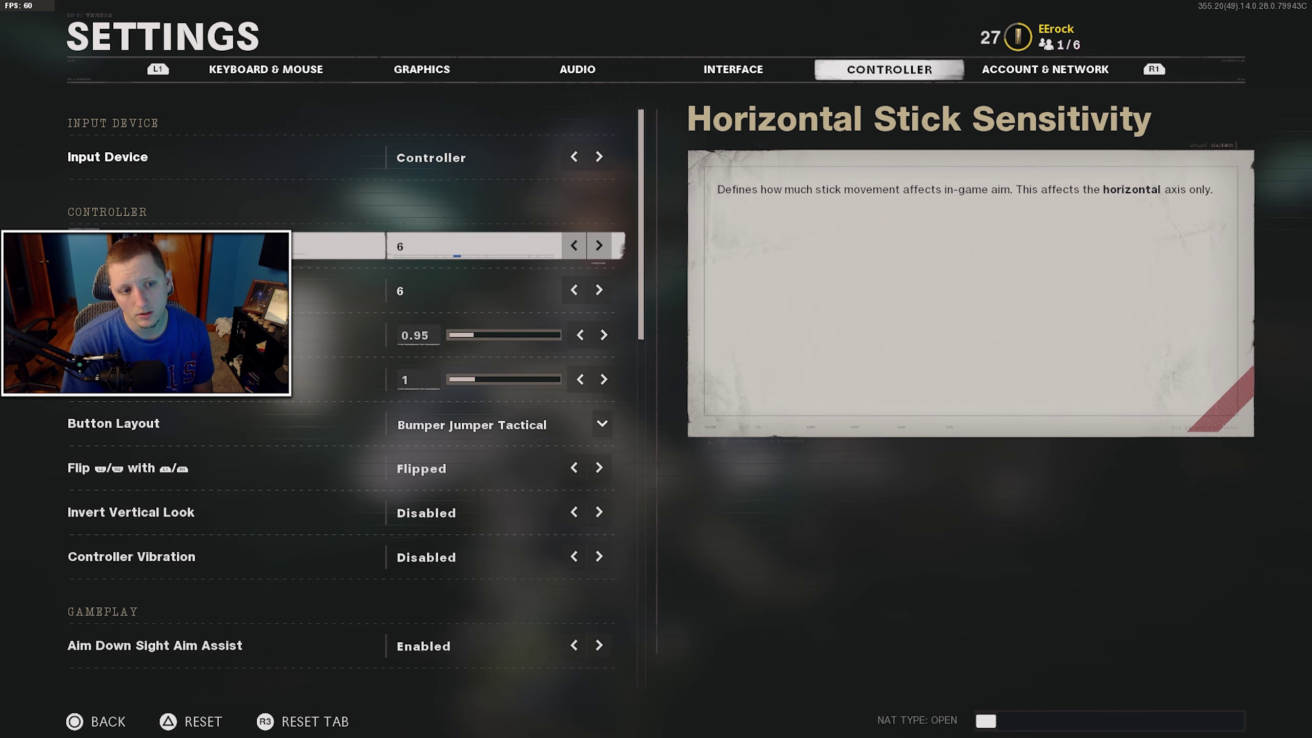
key(Down)
key(Down)
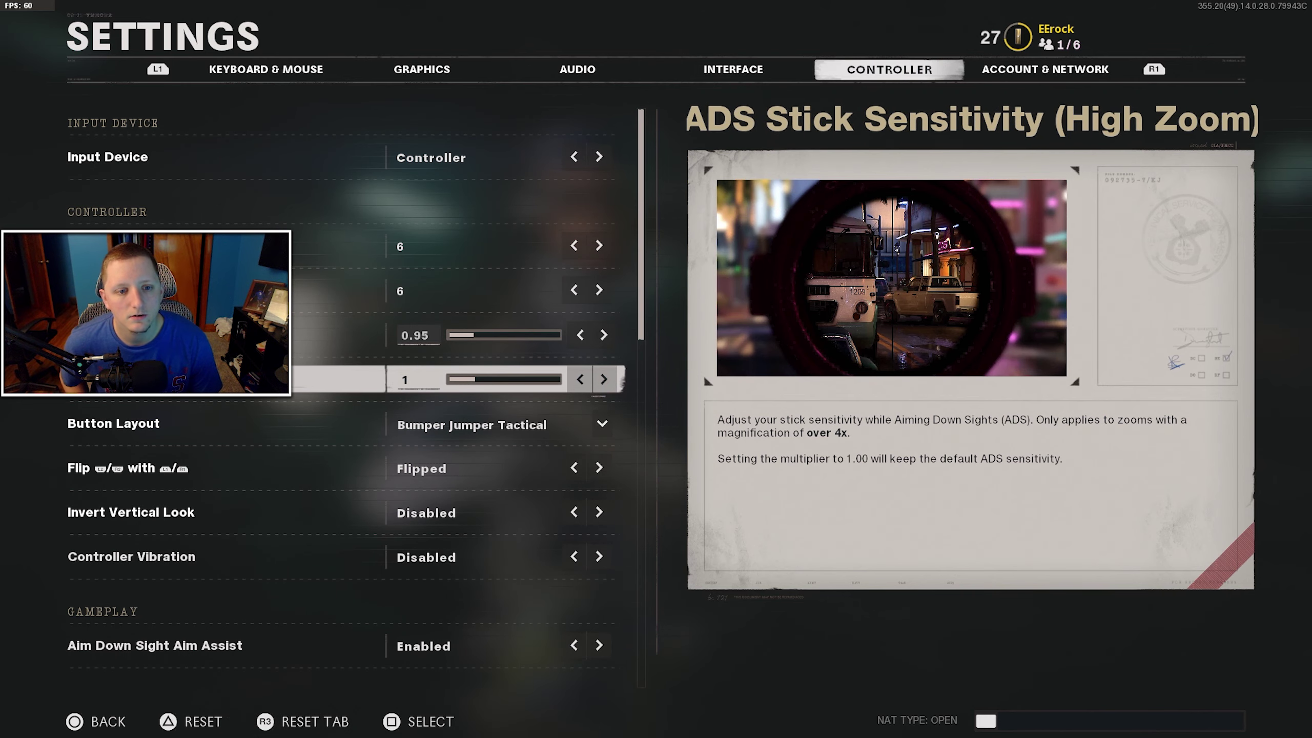
- Open the Button Layout presets and compare the Default and Tactical layouts
click(227, 335)
click(227, 423)
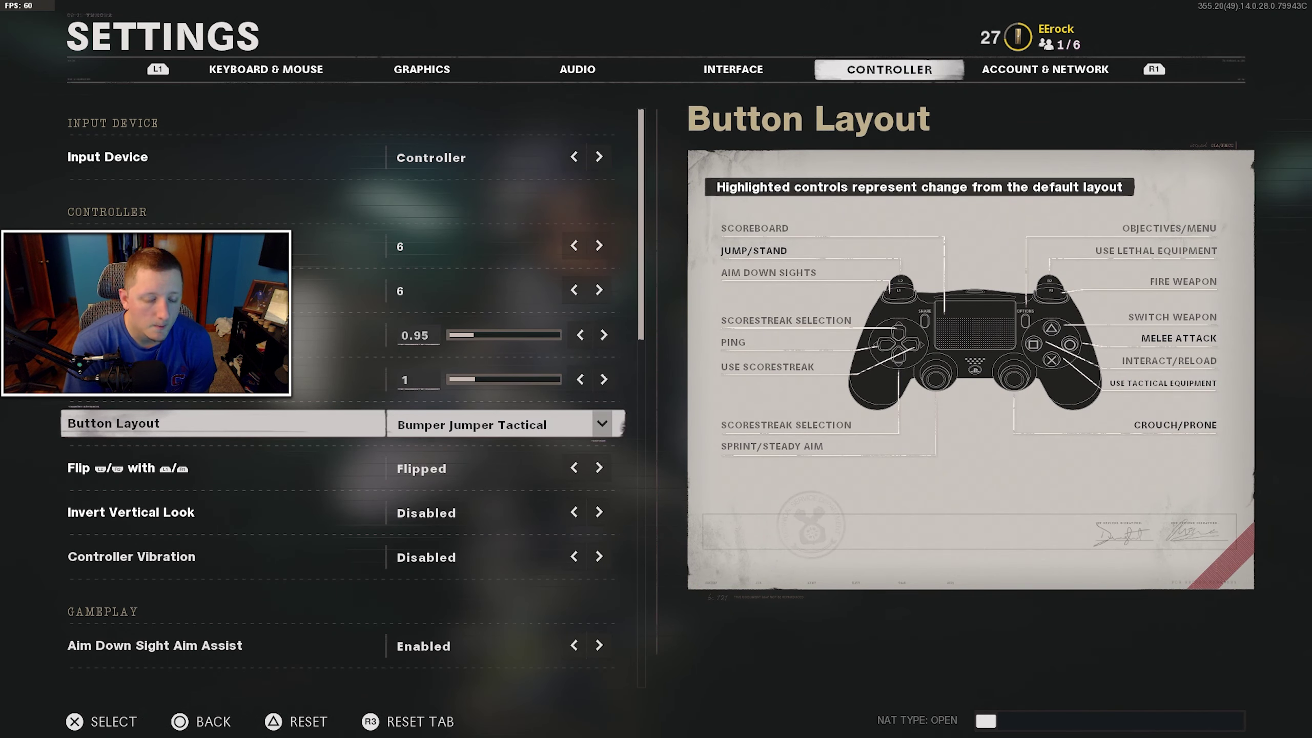
key(Return)
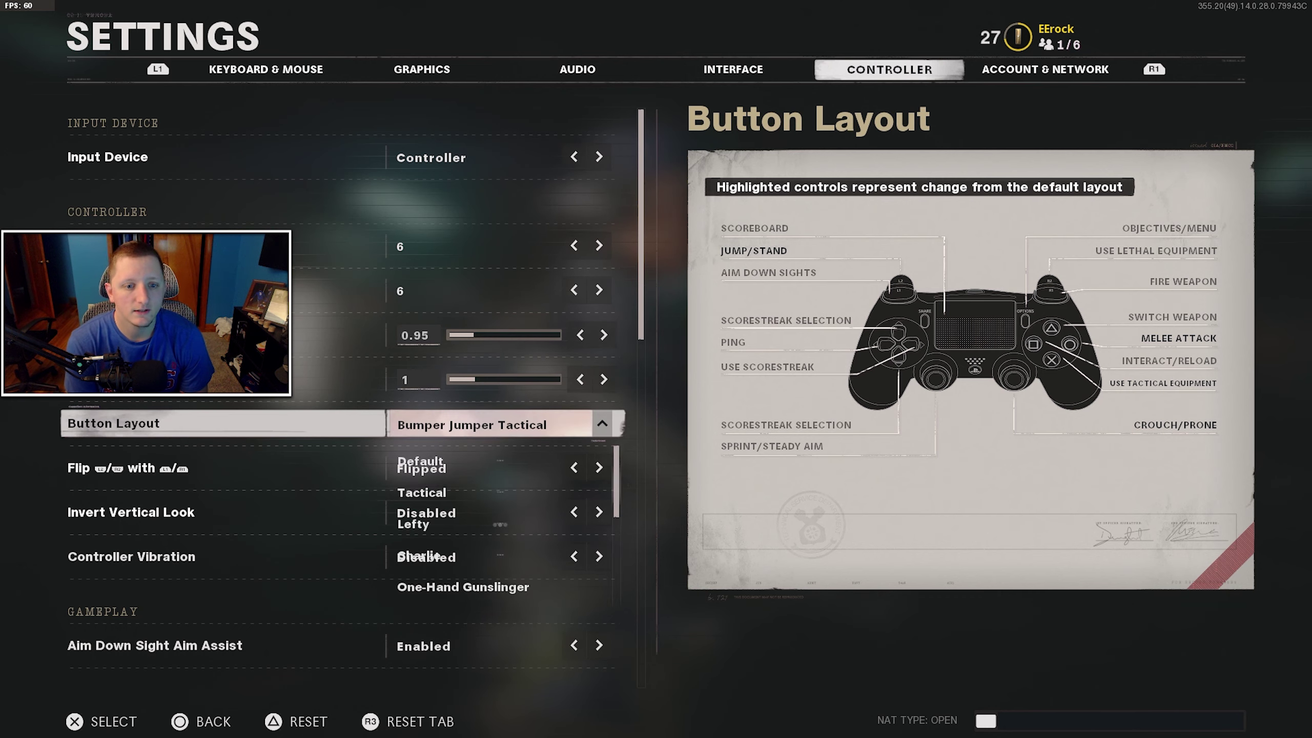
key(Down)
key(Down)
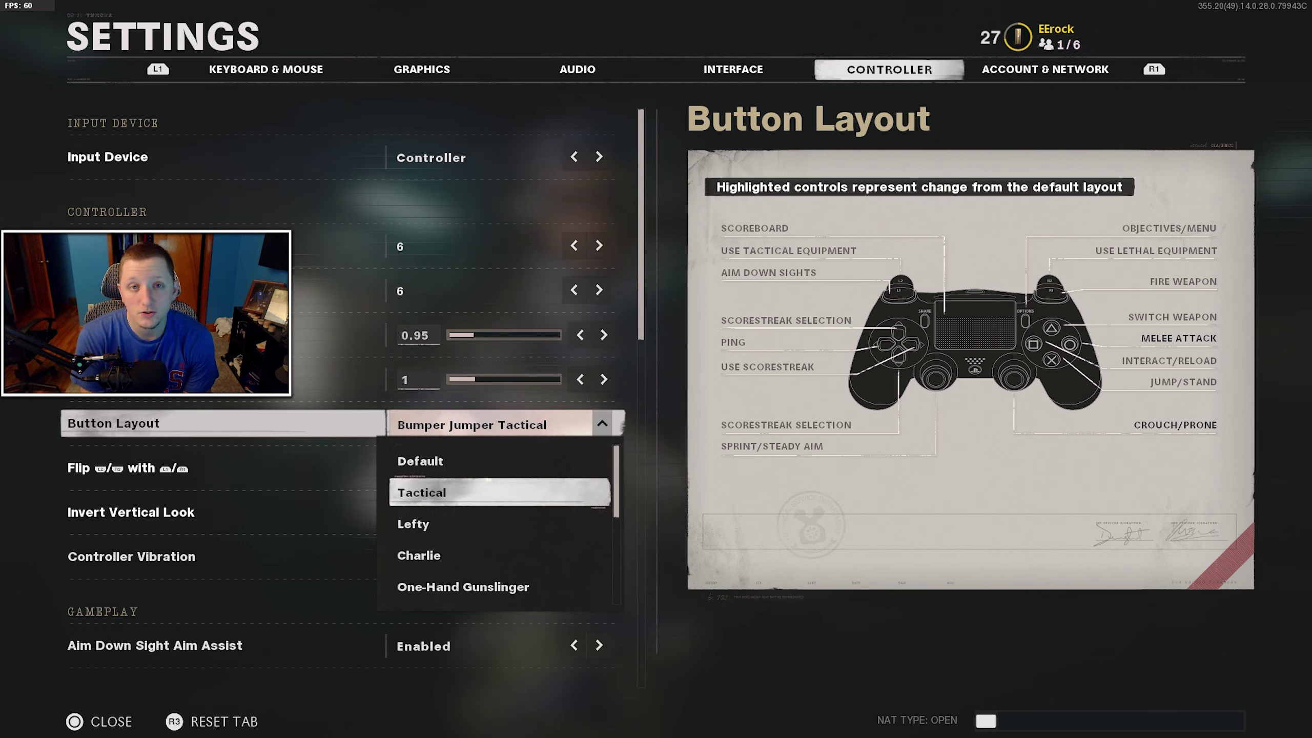
key(Up)
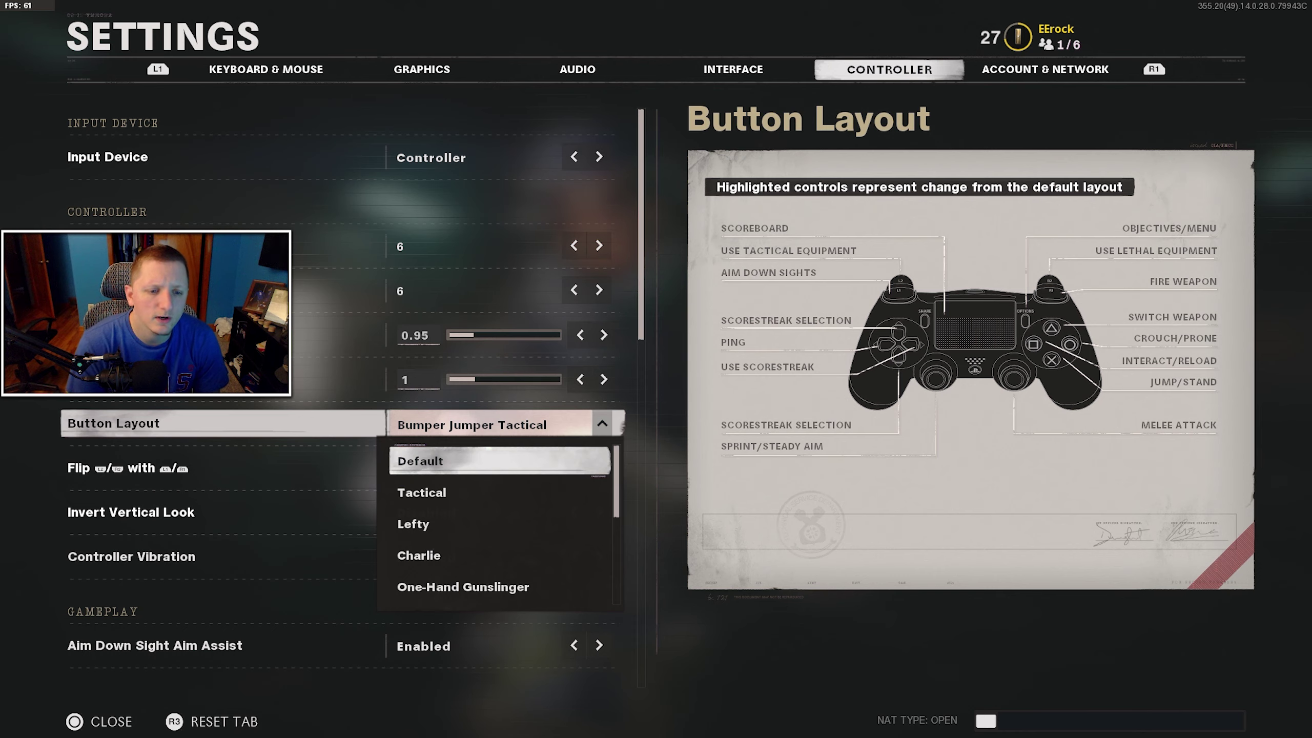
key(Down)
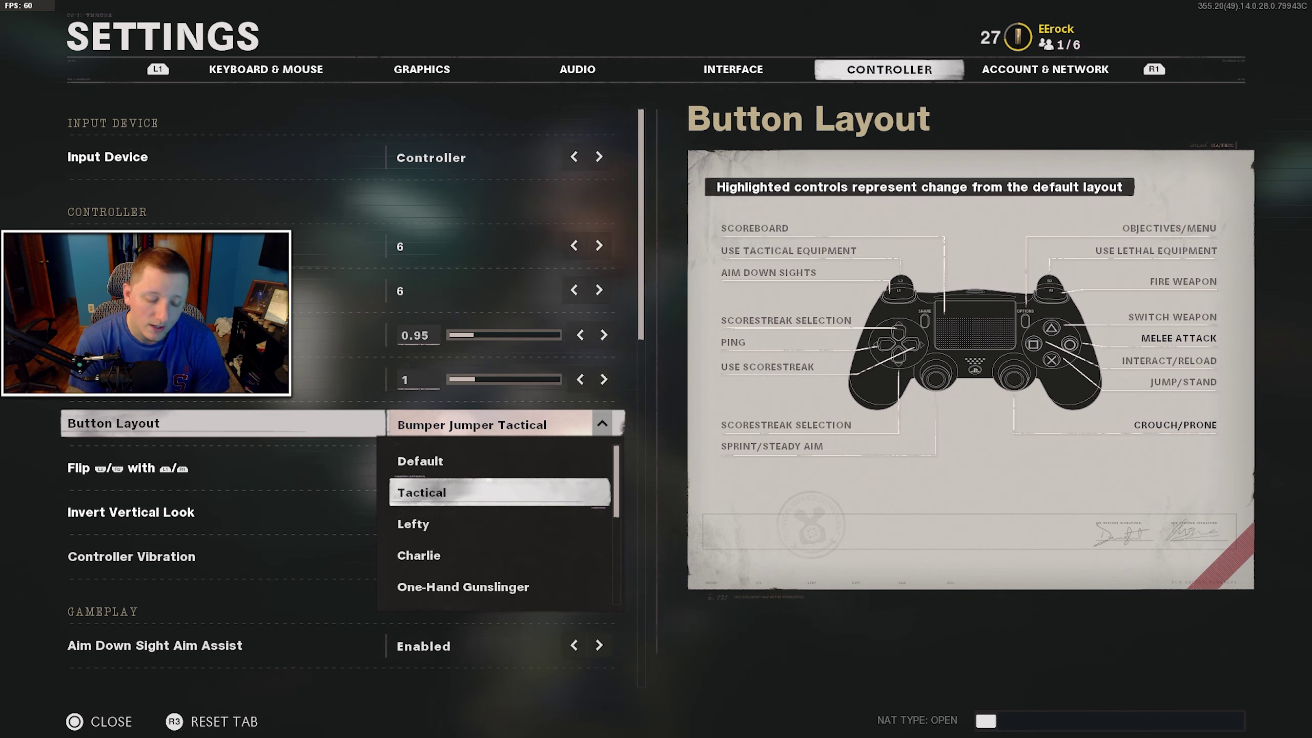
key(Up)
- Preview the remaining presets, including Stick and Move, and keep Bumper Jumper Tactical
key(Down)
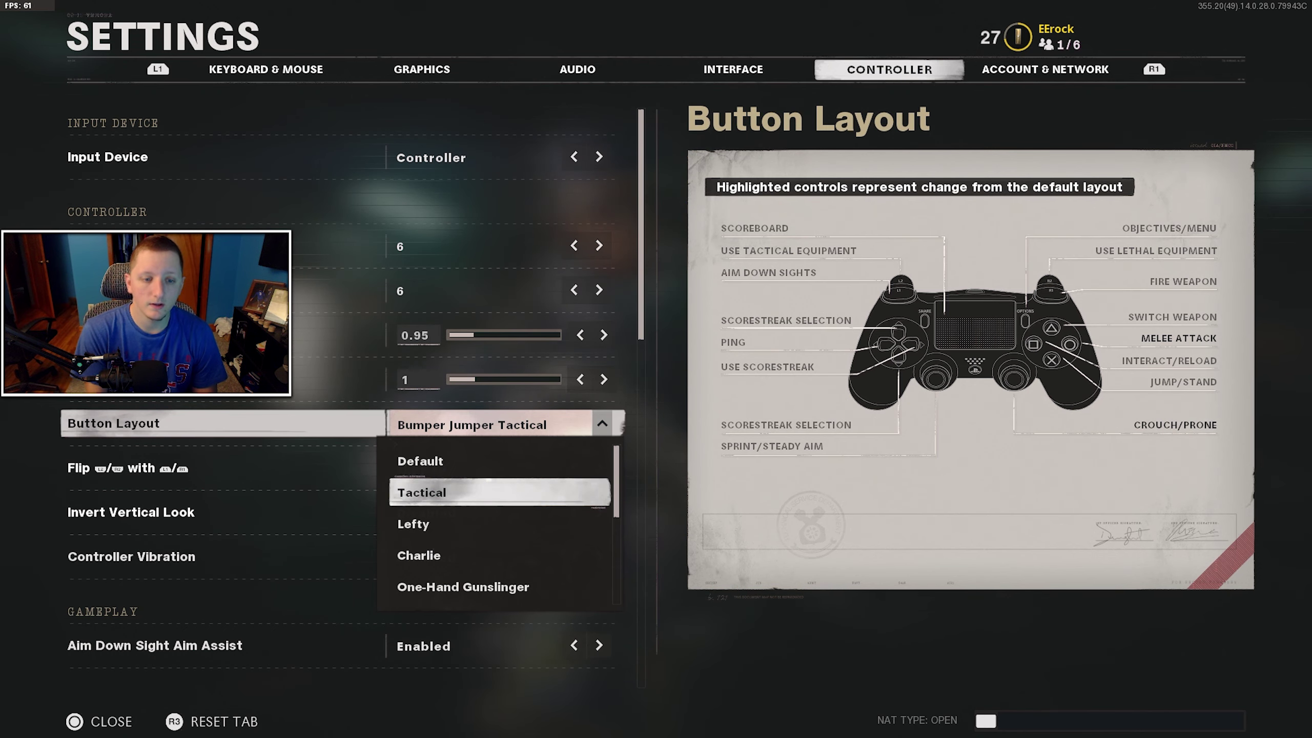
key(Down)
key(Down)
key(Down)
key(Down)
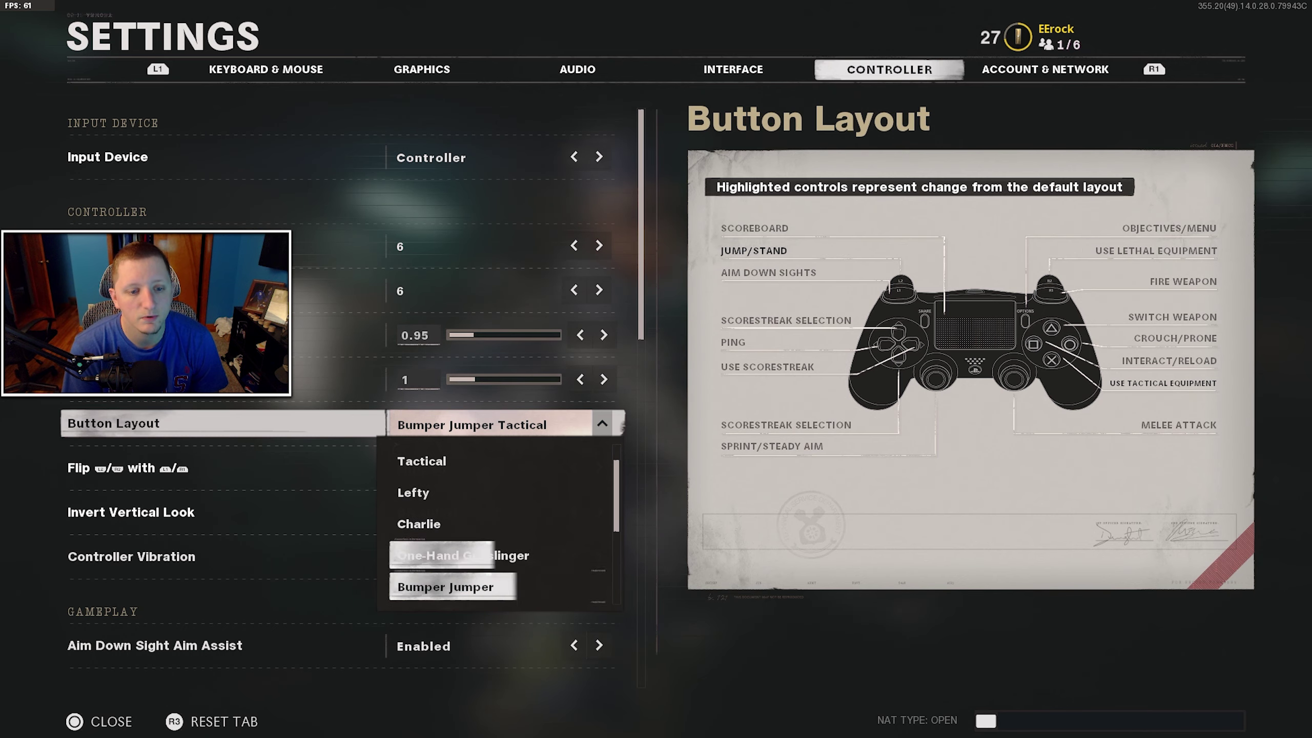
key(Down)
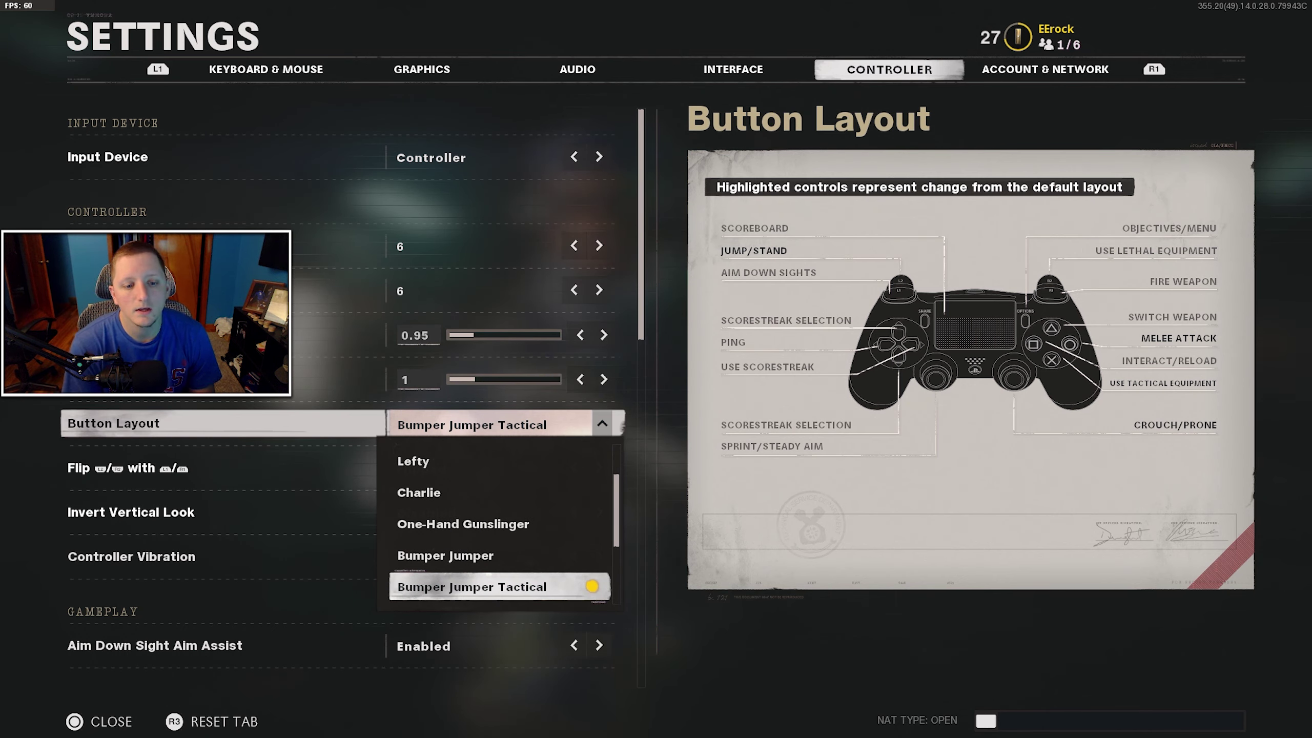
key(Down)
key(Down)
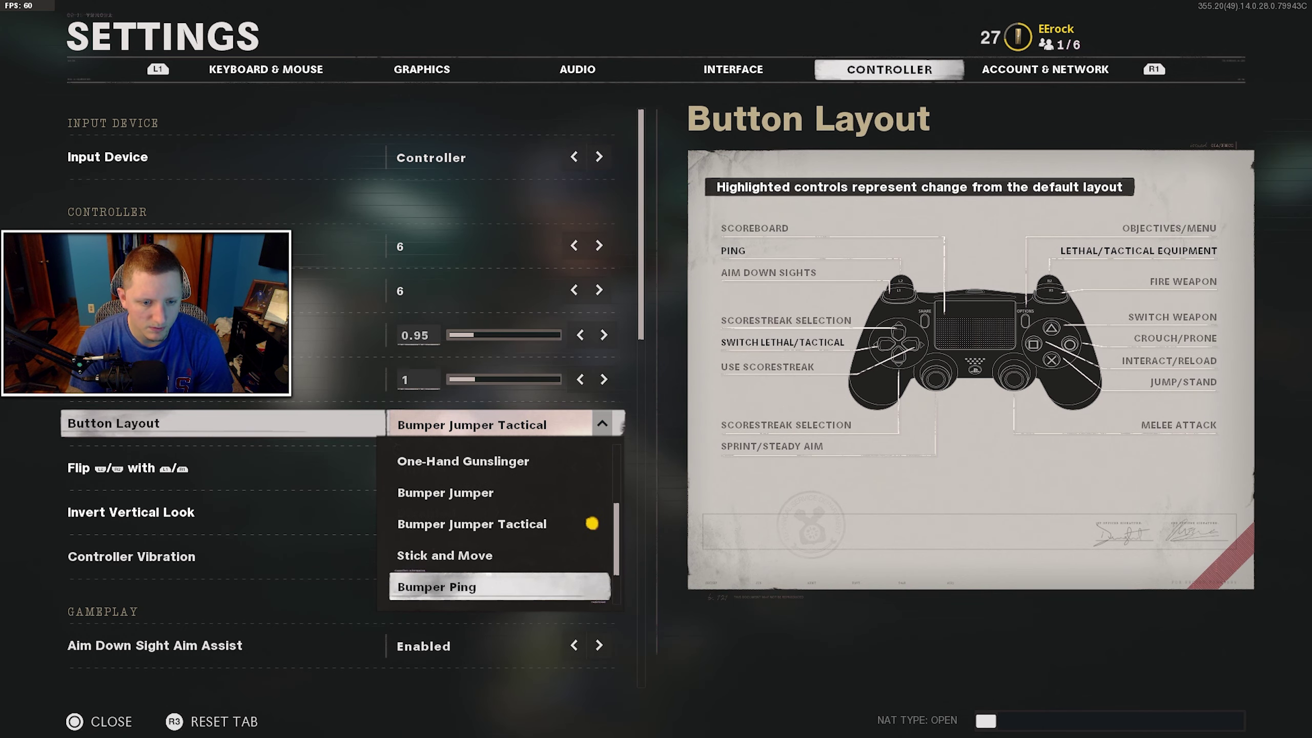
key(Up)
key(Up)
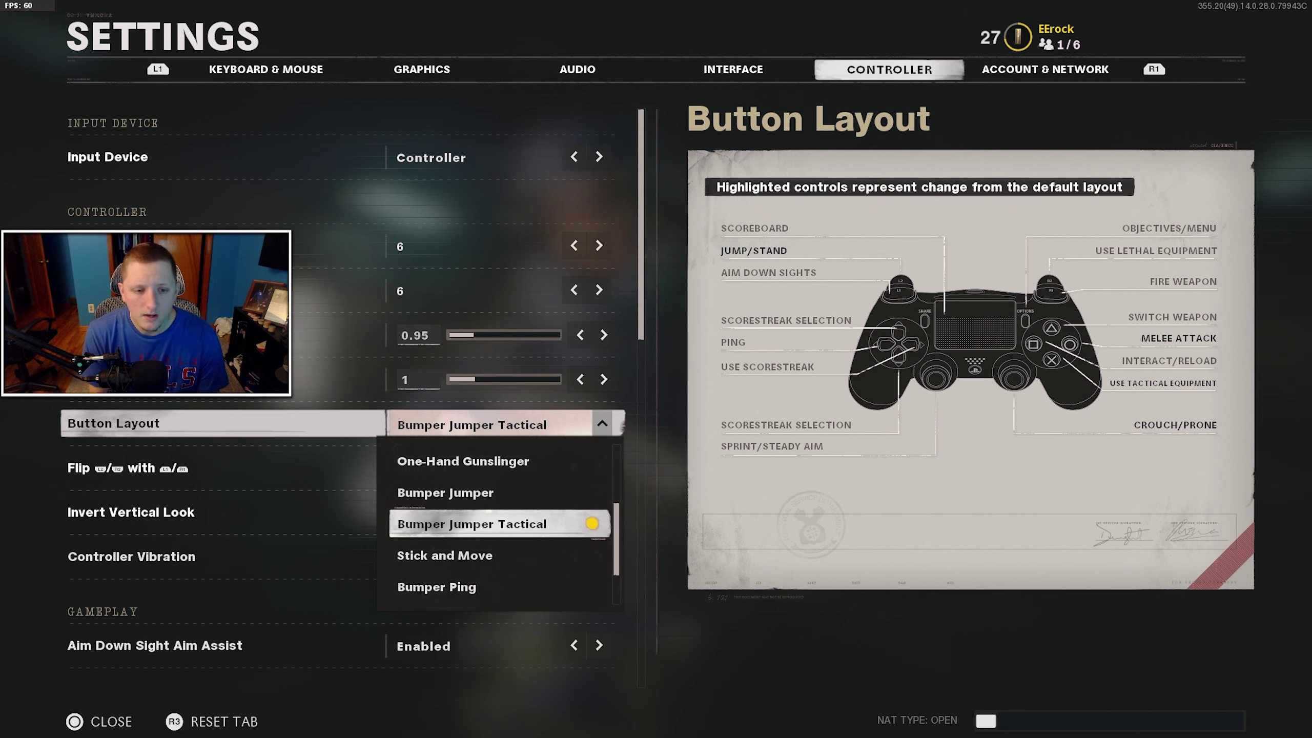
key(Return)
click(221, 468)
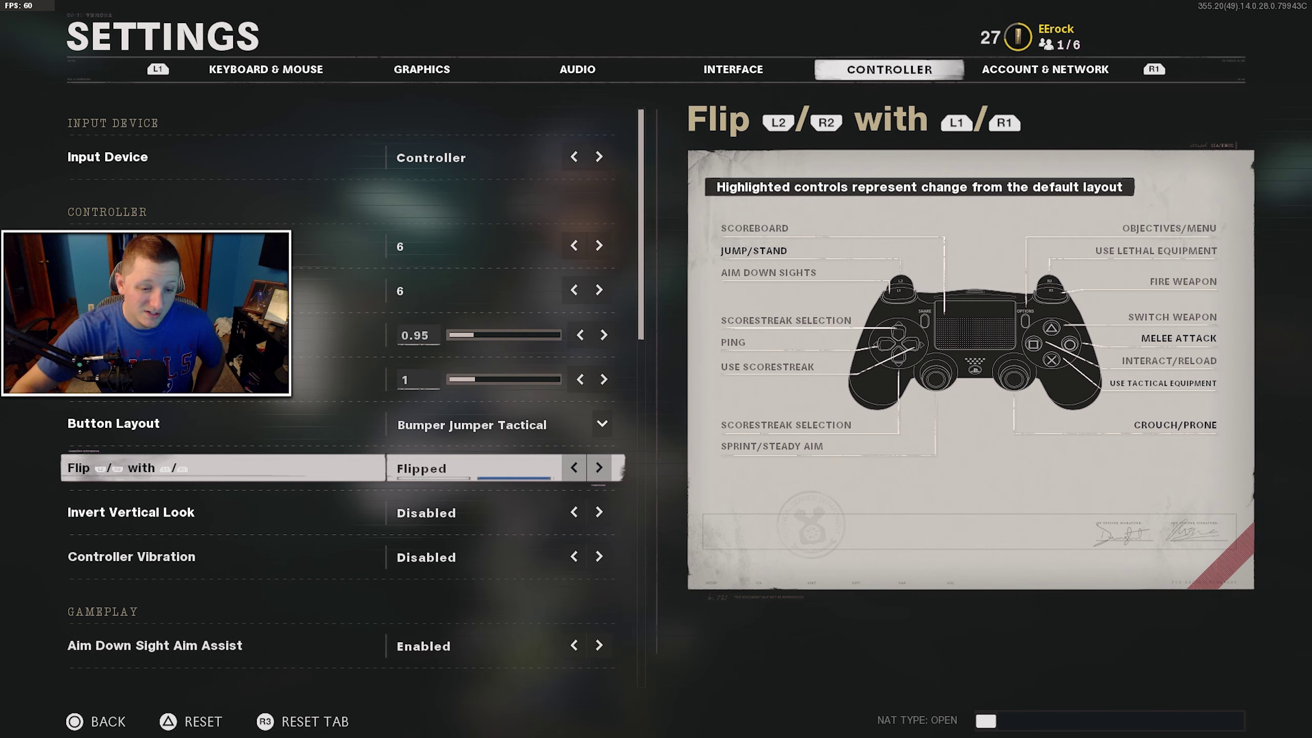
key(Down)
key(Down)
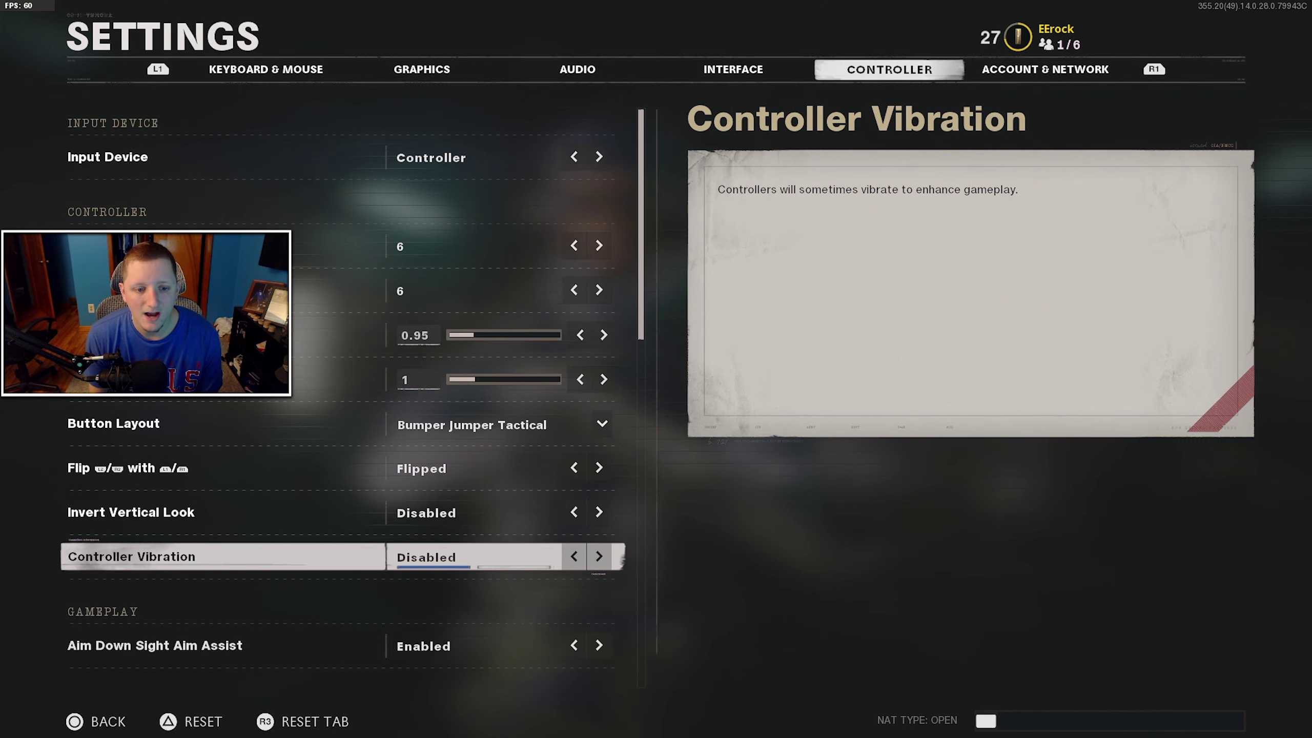
key(Down)
key(Down)
key(Up)
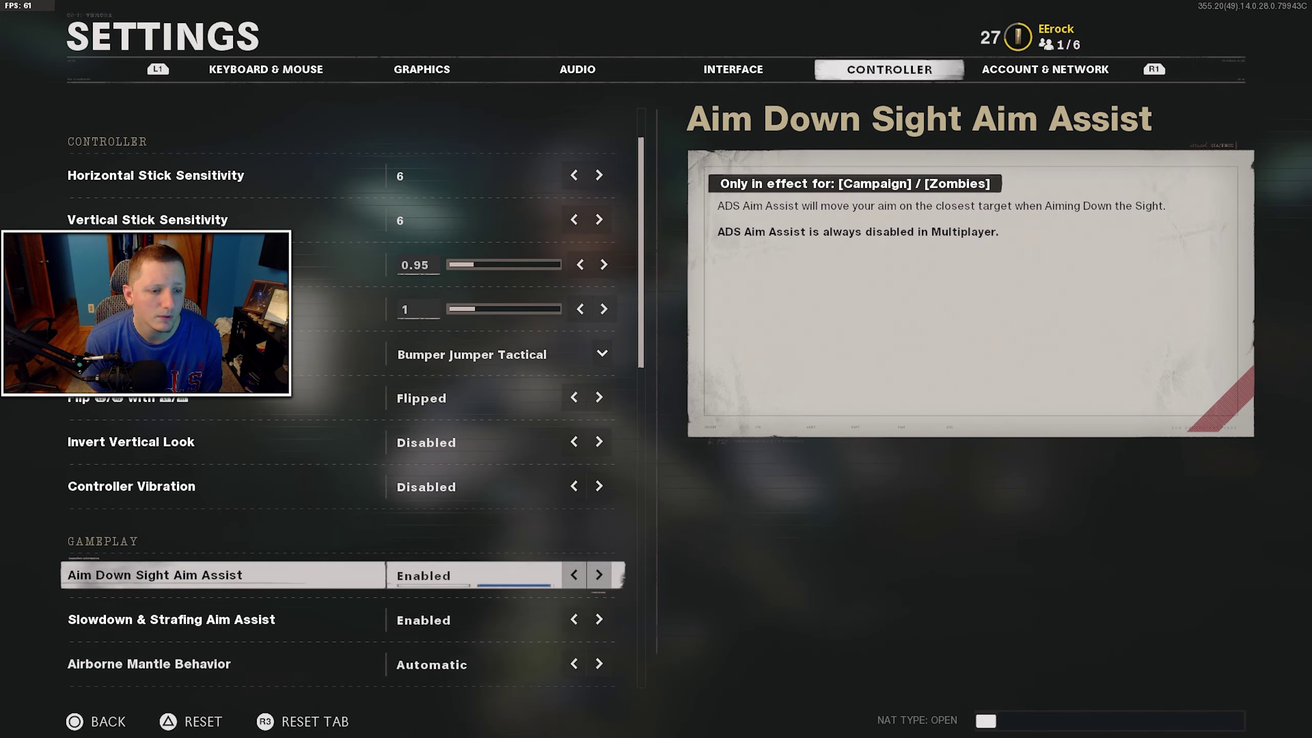
key(Down)
key(Up)
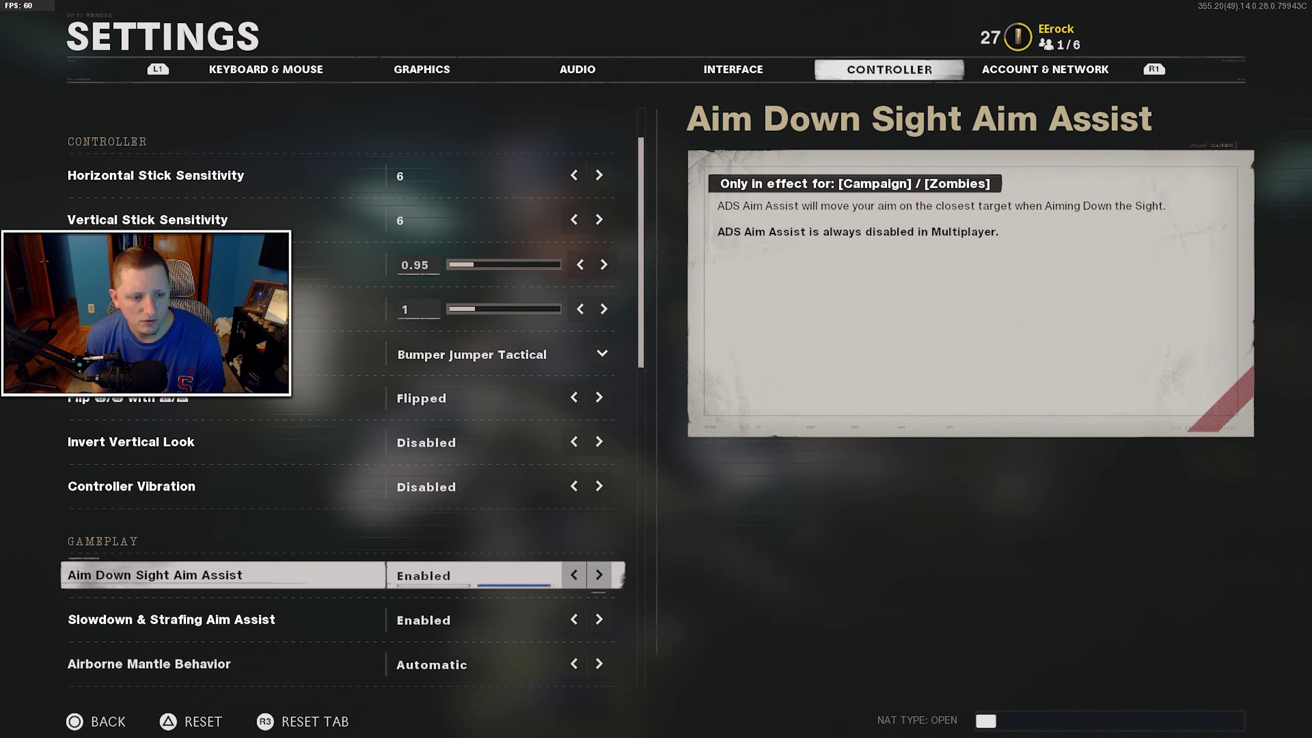
key(Down)
key(Down)
key(Up)
key(Up)
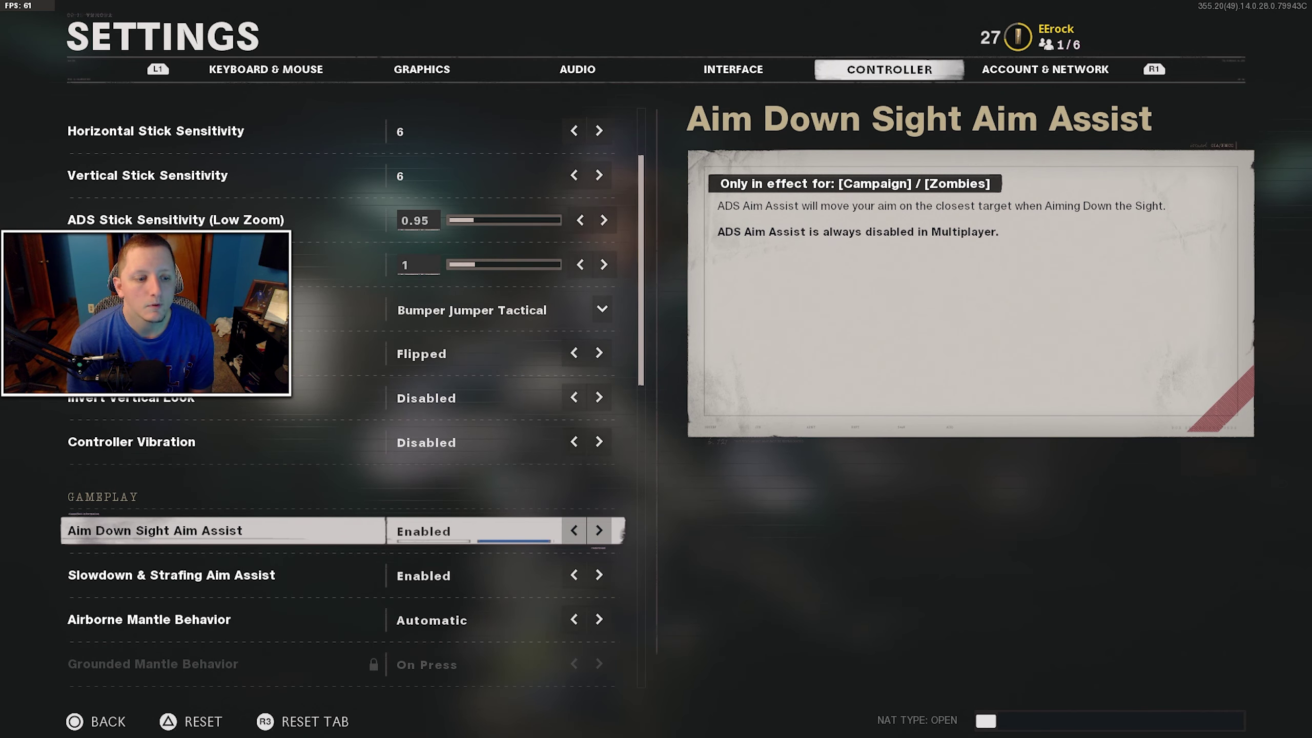
click(222, 574)
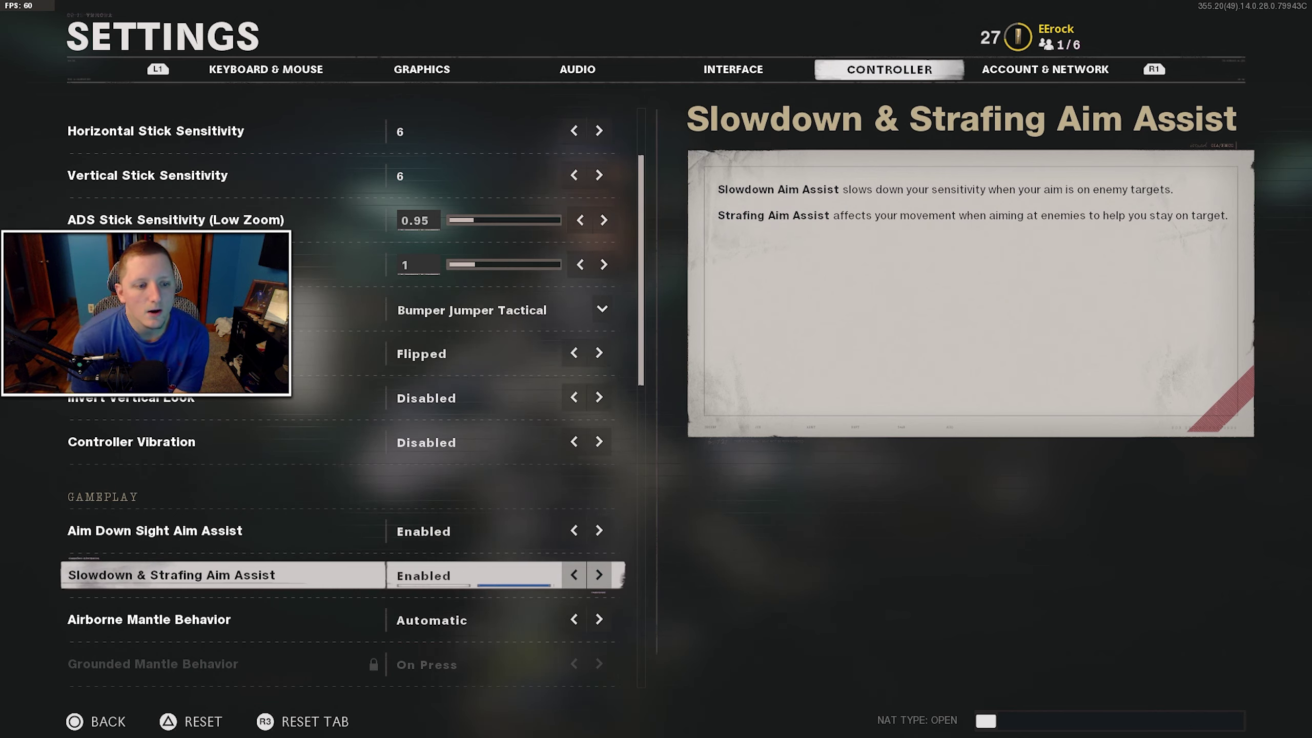
key(Up)
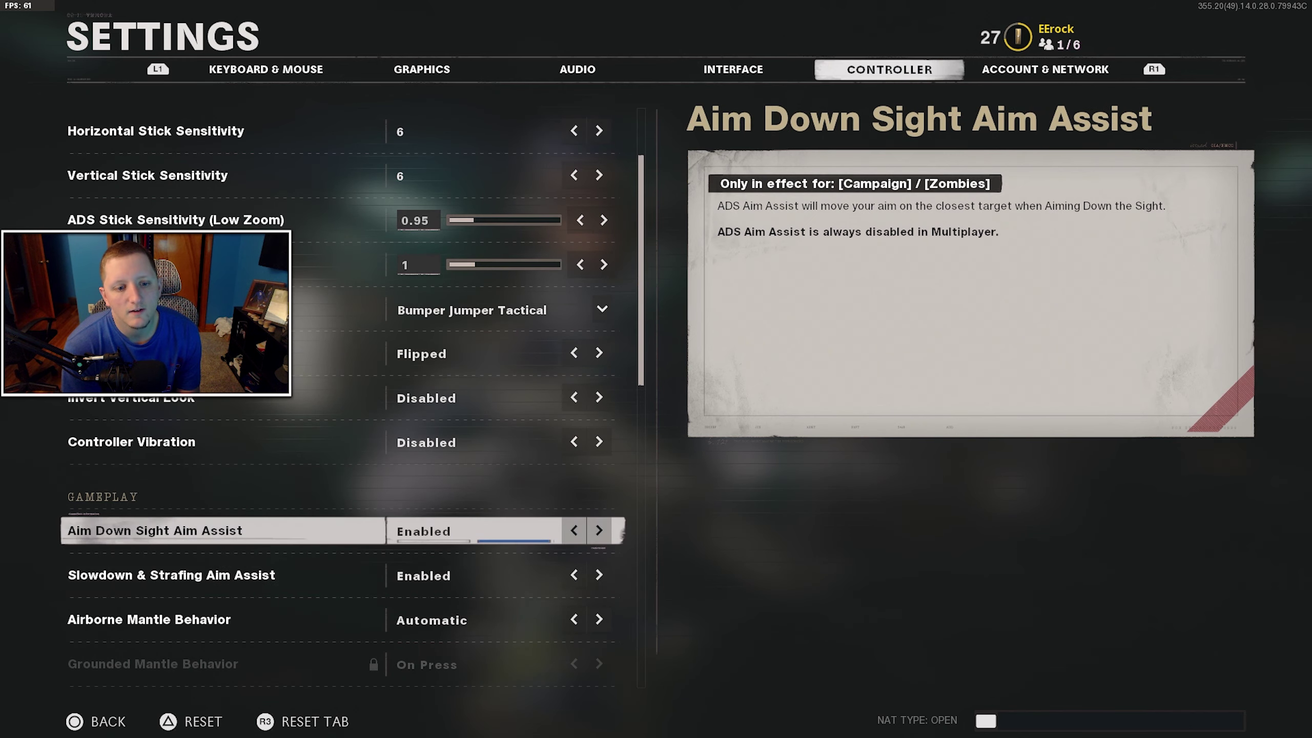
key(Down)
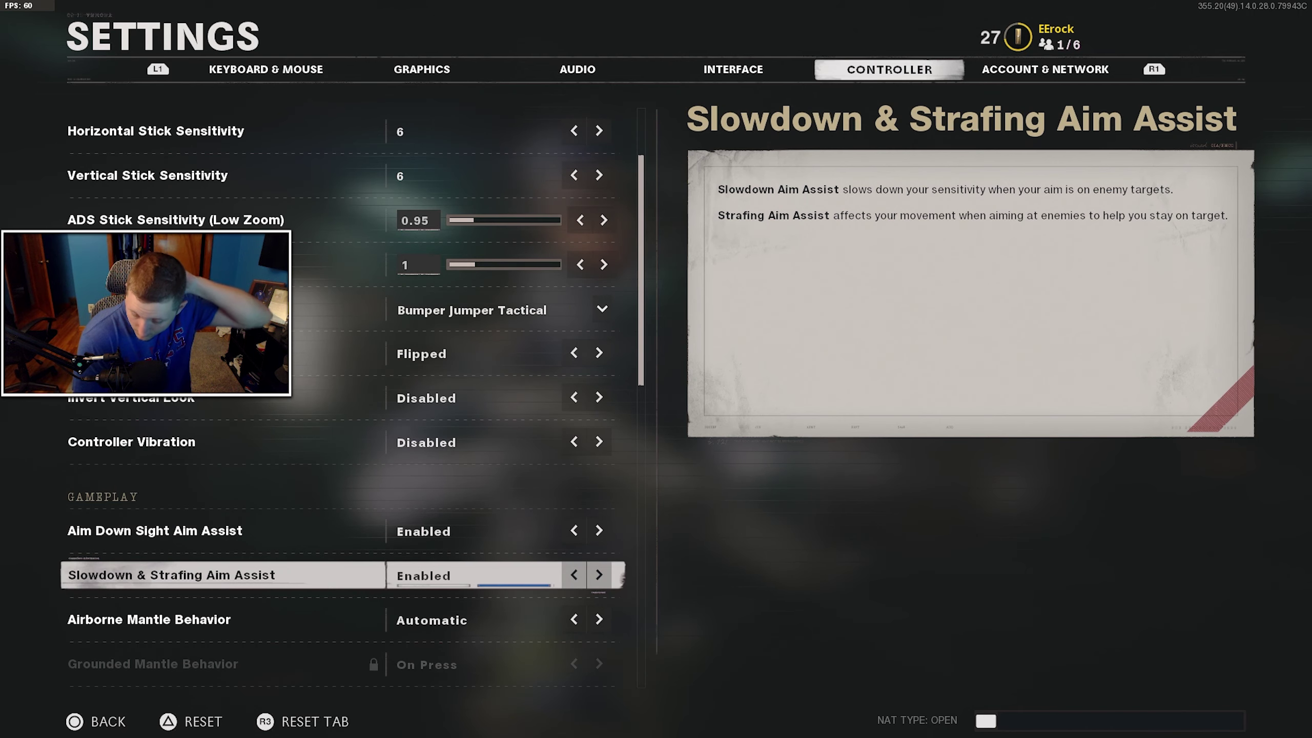